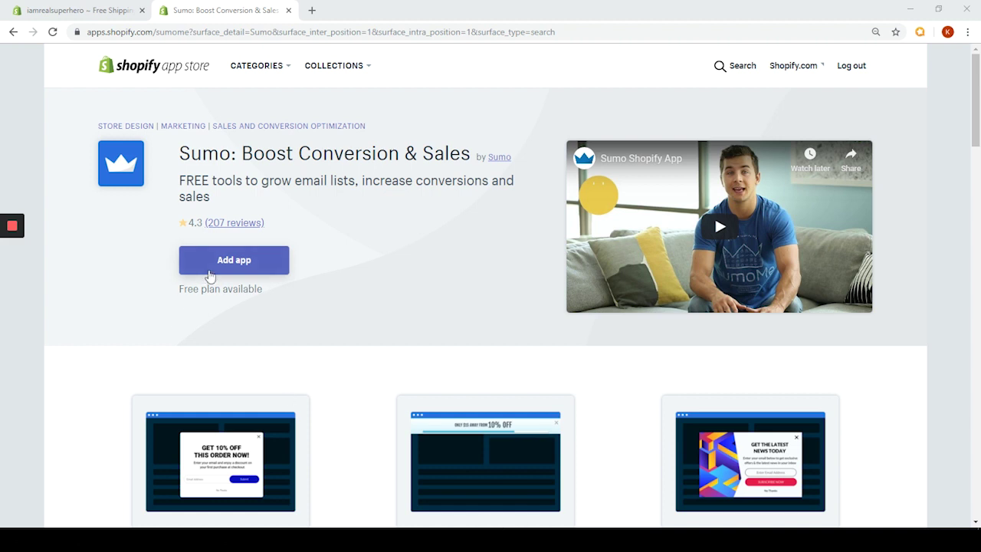
- Add the Sumo: Boost Conversion and Sales app and approve its permissions to install it
{"action": "left_click", "coordinate": [209, 275]}
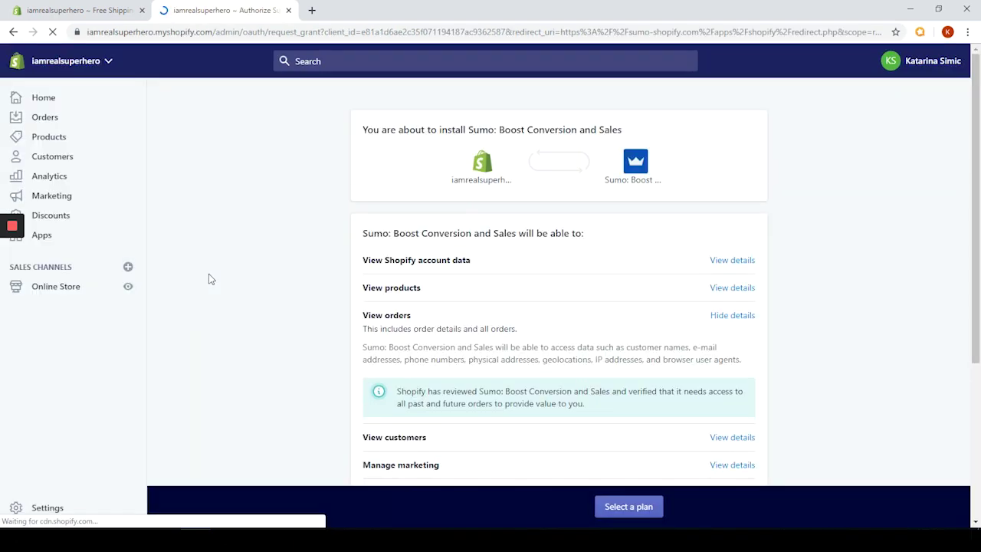
{"action": "scroll", "coordinate": [857, 423], "scroll_direction": "down", "scroll_amount": 3}
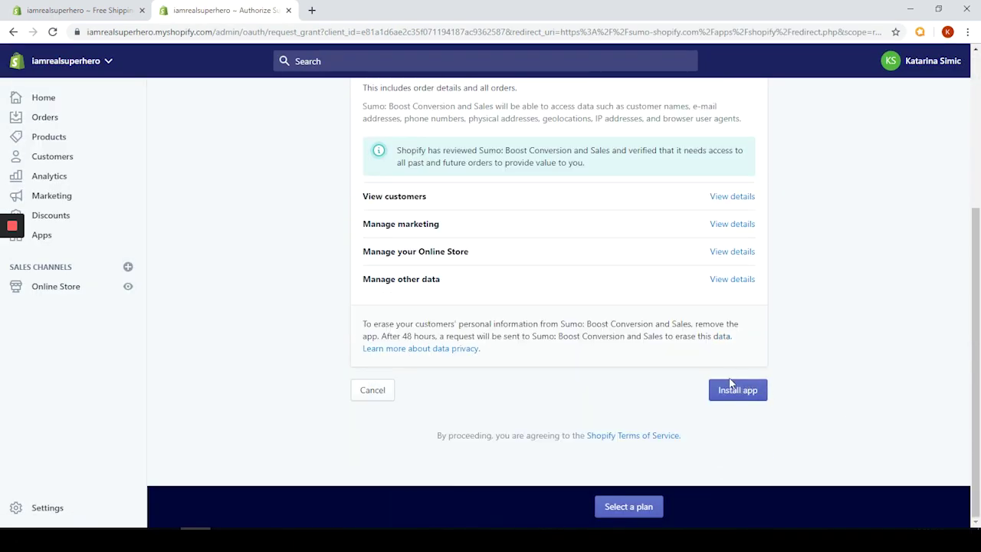
{"action": "left_click", "coordinate": [673, 379]}
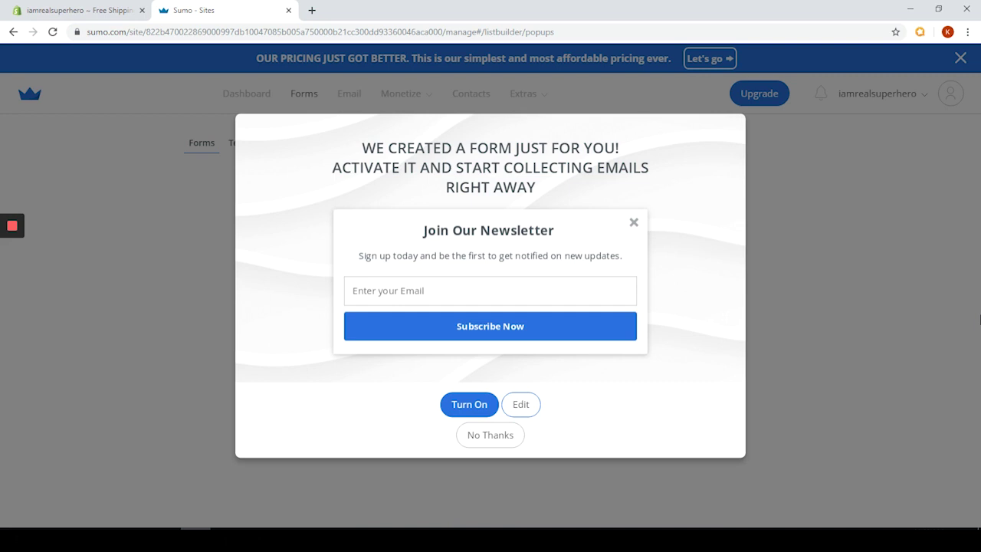
- Decline the ready-made newsletter form and create a new 'Join Our Newsletter' form to collect emails
{"action": "left_click", "coordinate": [505, 434]}
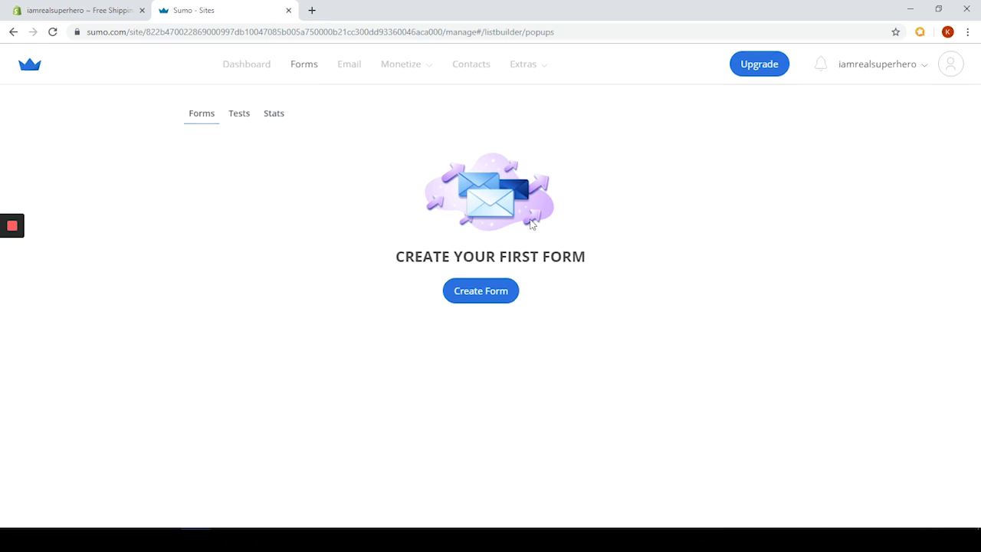
{"action": "left_click", "coordinate": [490, 293]}
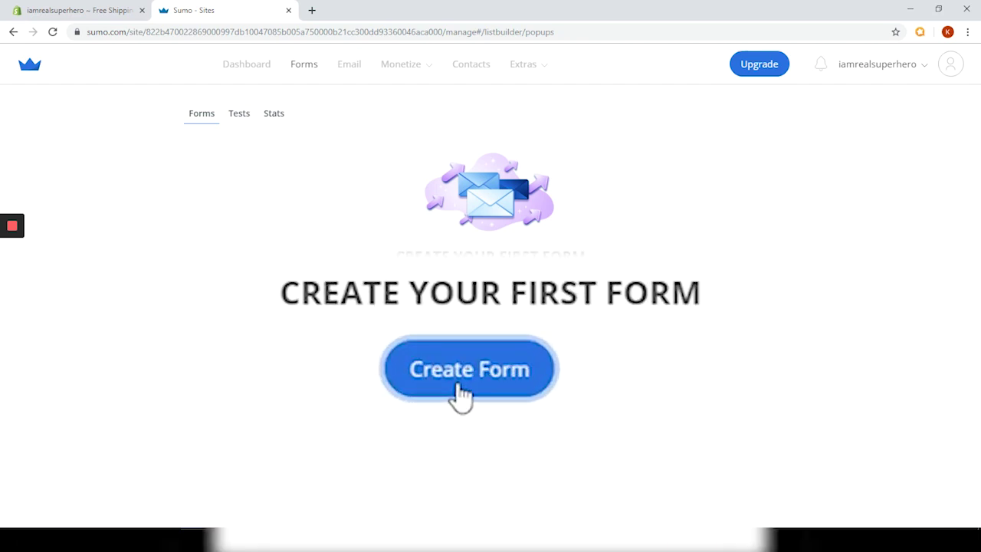
{"action": "left_click", "coordinate": [475, 301]}
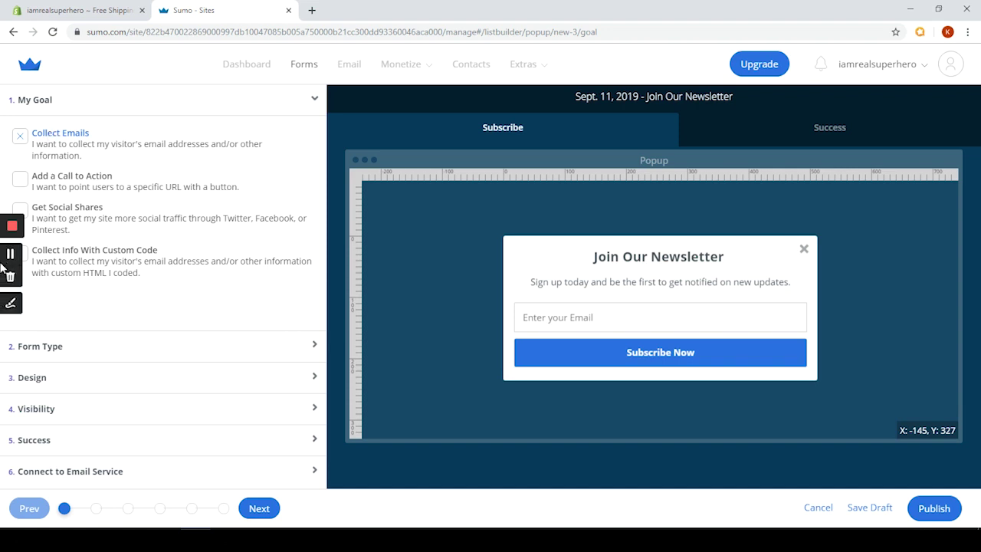
- Change the form type to Scroll Box and continue to the Design step
{"action": "left_click", "coordinate": [128, 444]}
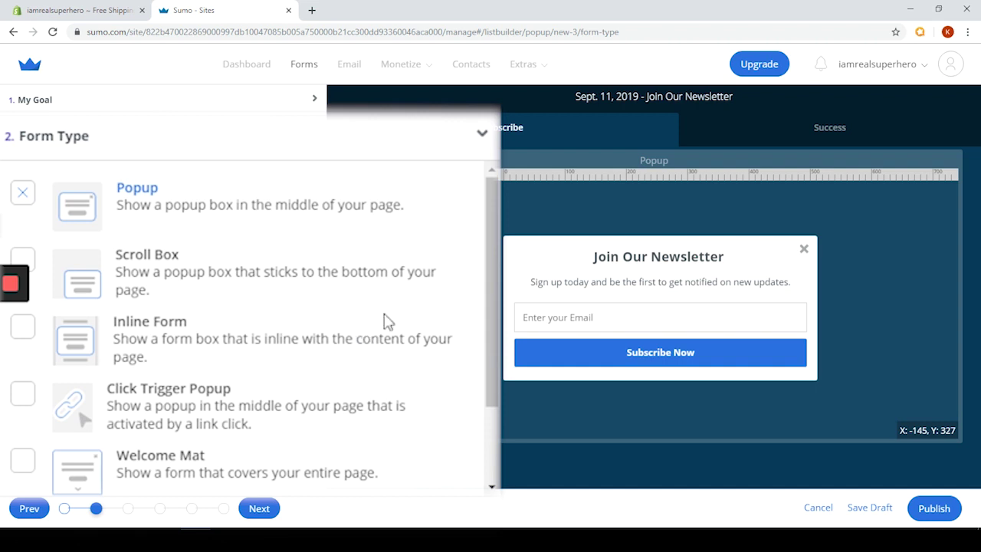
{"action": "scroll", "coordinate": [389, 321], "scroll_direction": "down", "scroll_amount": 3}
{"action": "scroll", "coordinate": [390, 322], "scroll_direction": "up", "scroll_amount": 3}
{"action": "scroll", "coordinate": [391, 320], "scroll_direction": "down", "scroll_amount": 3}
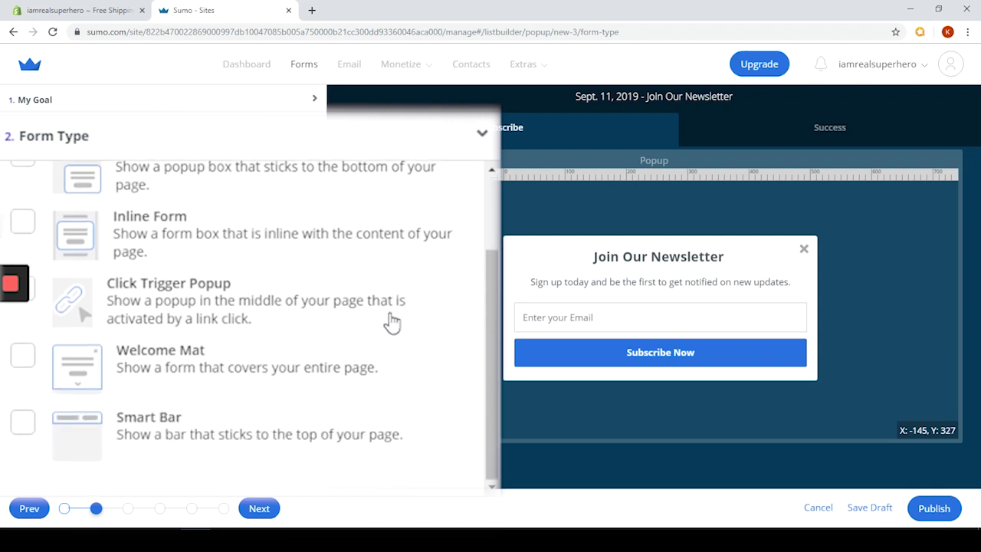
{"action": "scroll", "coordinate": [380, 316], "scroll_direction": "up", "scroll_amount": 3}
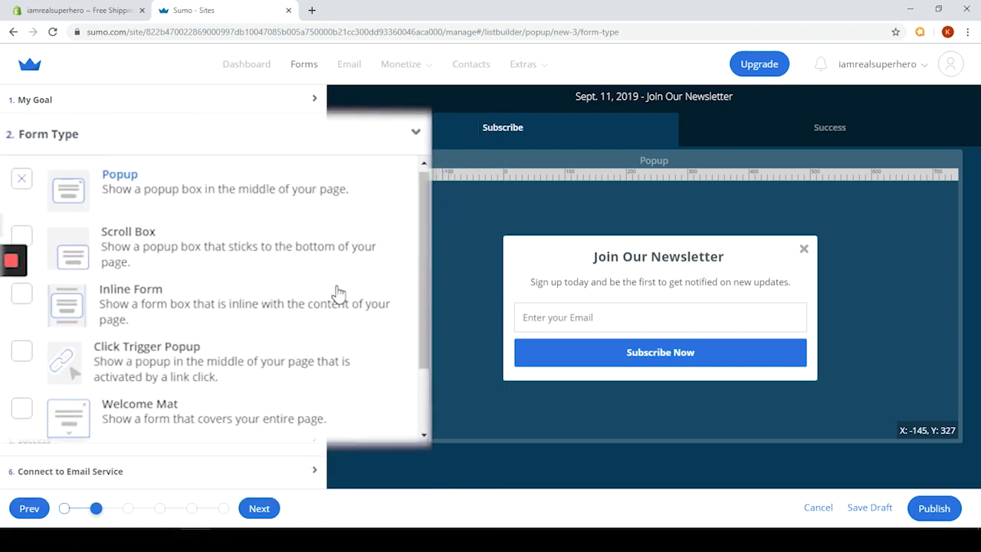
{"action": "left_click", "coordinate": [227, 228]}
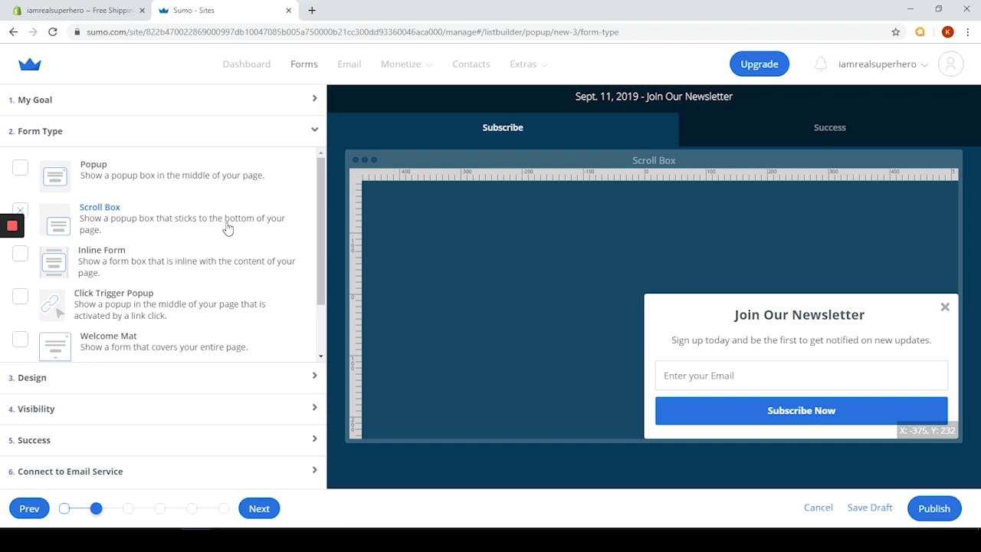
{"action": "left_click", "coordinate": [180, 388]}
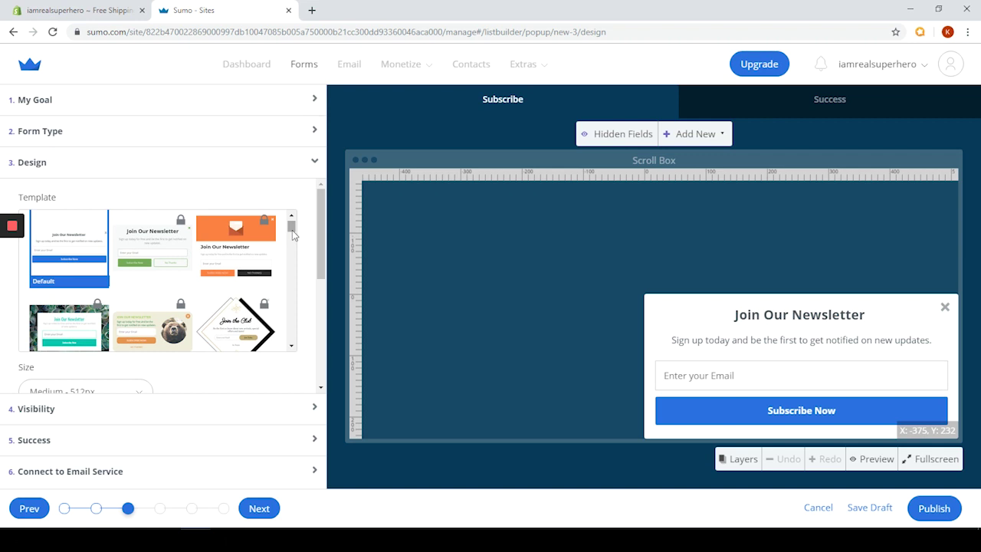
- Review the scroll box template, subtitle, email field size and success message, then open Visibility (Smart Mode)
{"action": "left_click_drag", "start_coordinate": [291, 232], "coordinate": [291, 342]}
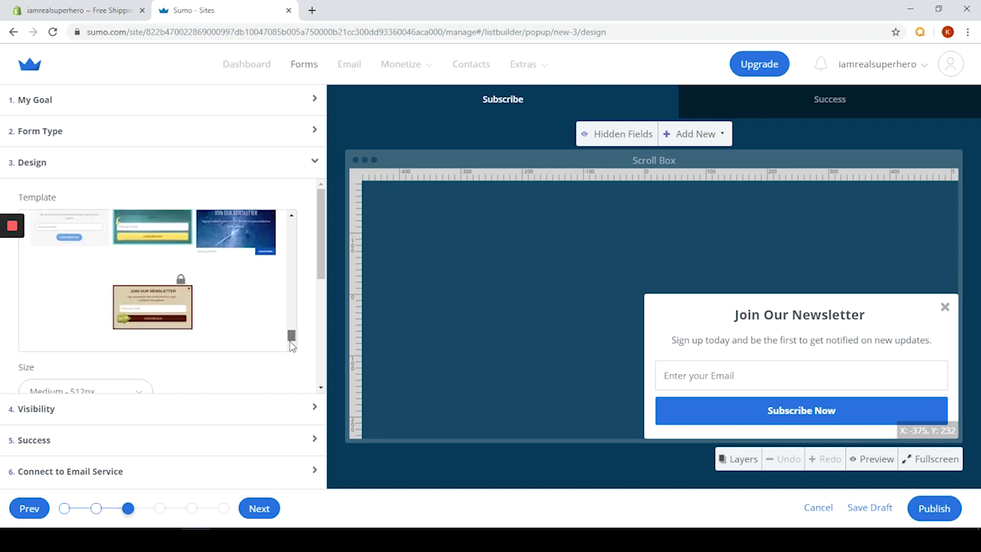
{"action": "scroll", "coordinate": [291, 342], "scroll_direction": "down", "scroll_amount": 5}
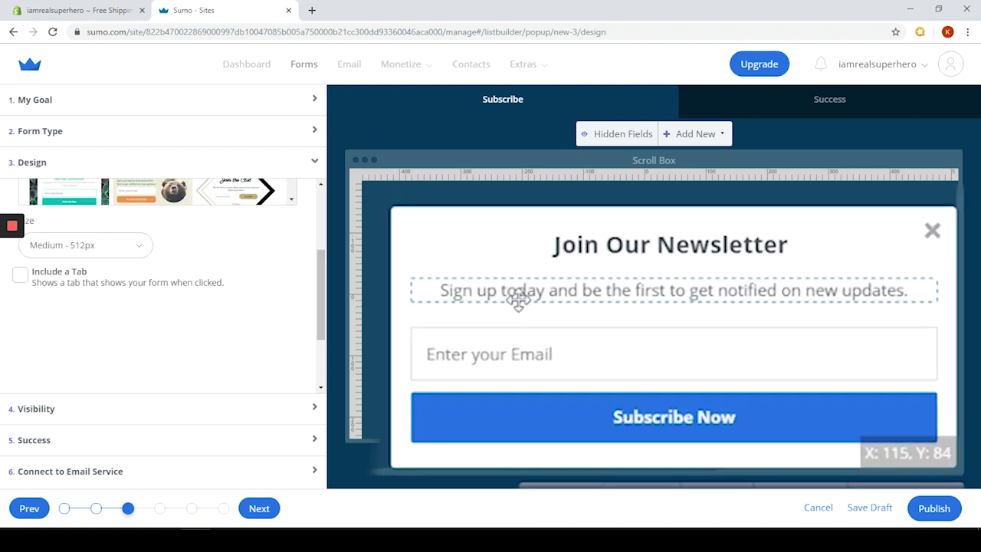
{"action": "left_click", "coordinate": [518, 300]}
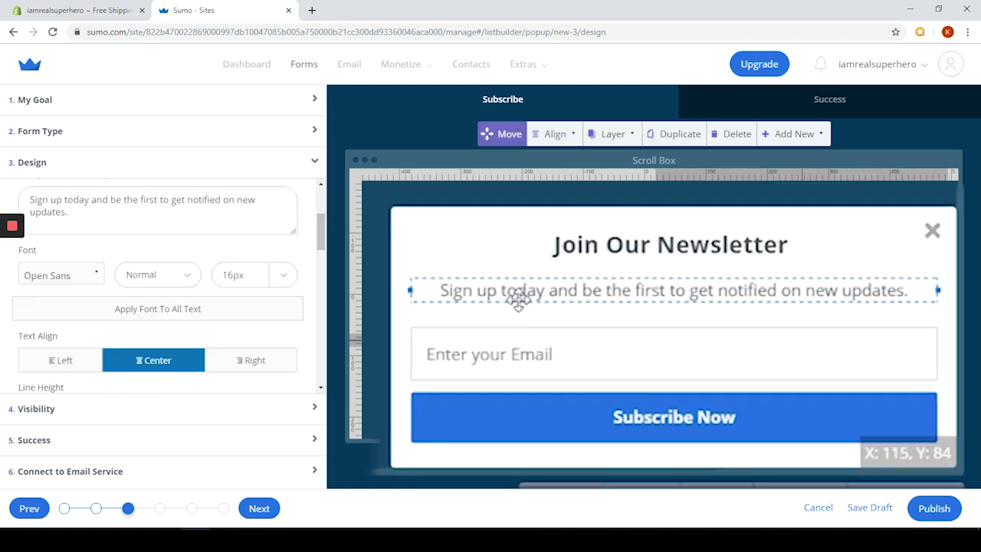
{"action": "left_click", "coordinate": [522, 356]}
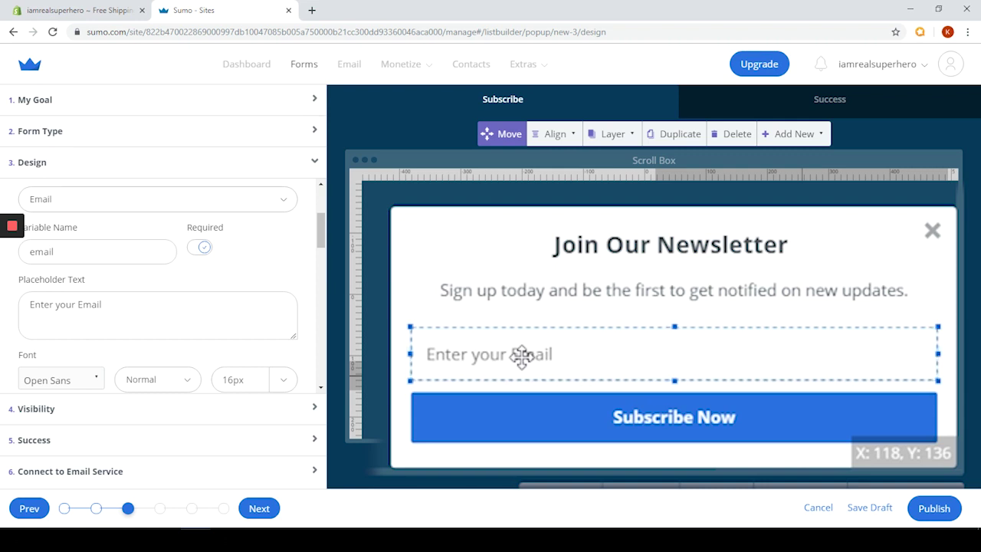
{"action": "left_click", "coordinate": [710, 379]}
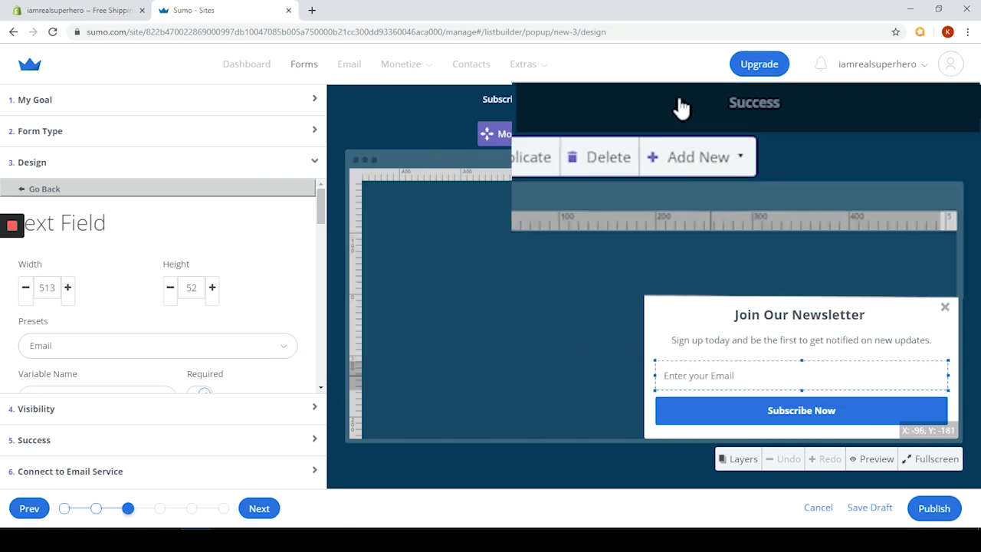
{"action": "left_click", "coordinate": [782, 101]}
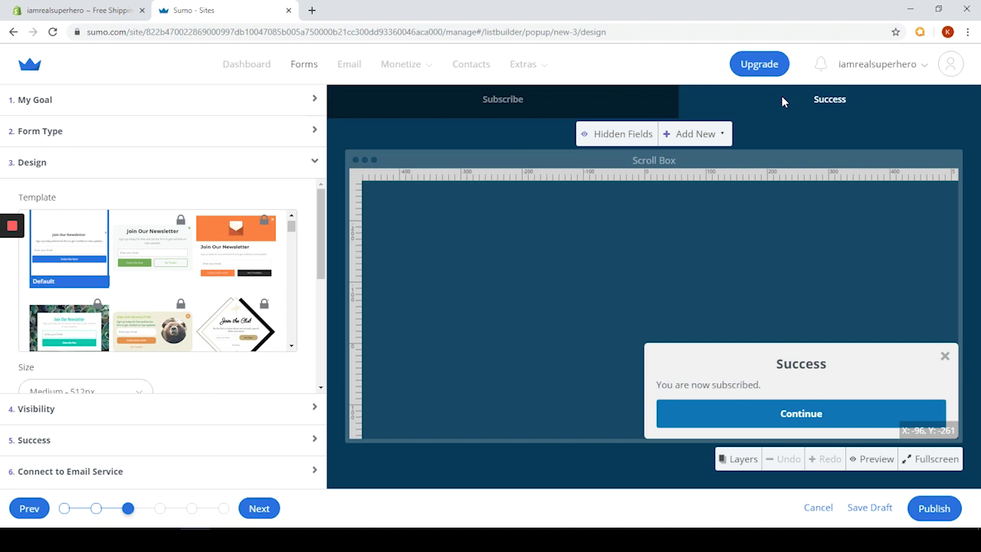
{"action": "left_click", "coordinate": [36, 193]}
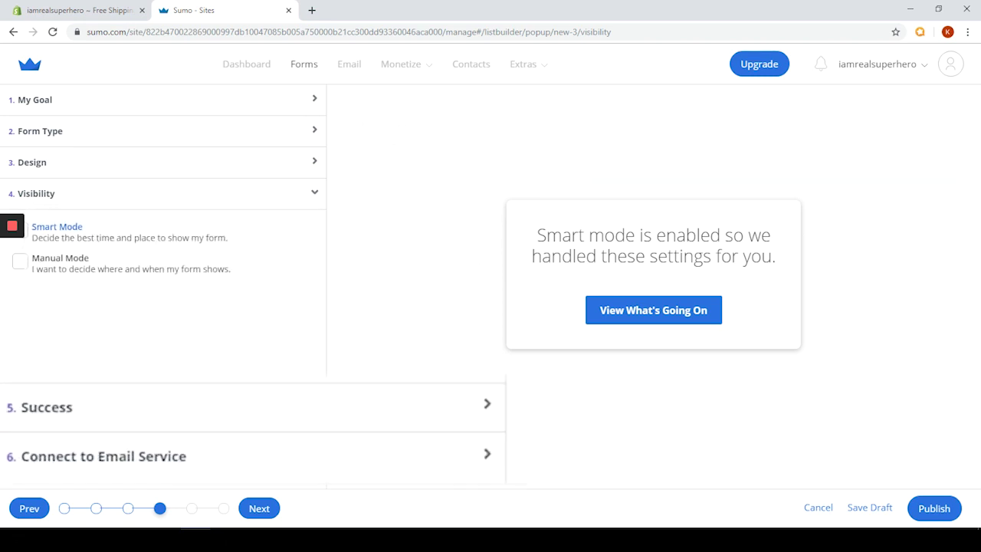
- Add and save a 'Welcome' autoresponder email for new subscribers in the success settings
{"action": "left_click", "coordinate": [95, 441]}
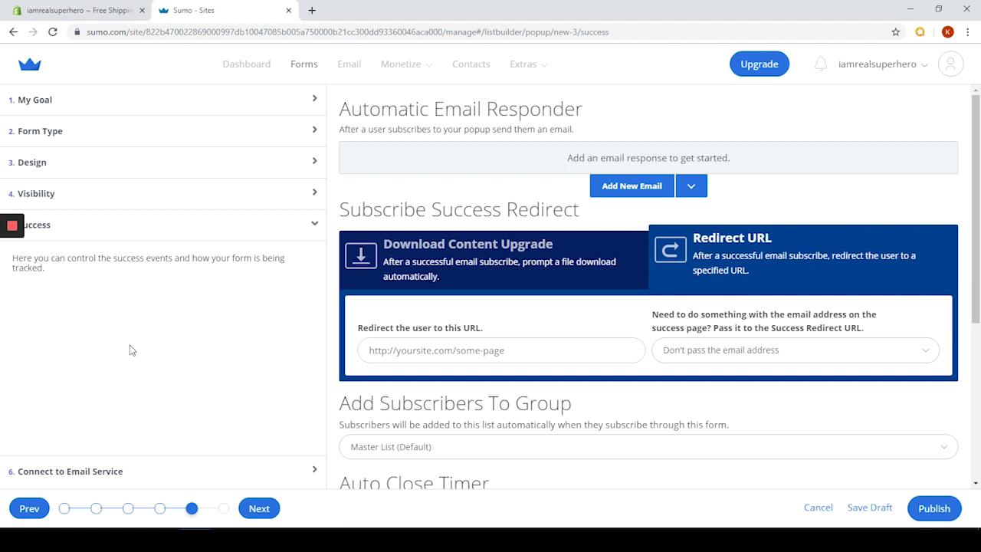
{"action": "left_click", "coordinate": [607, 184]}
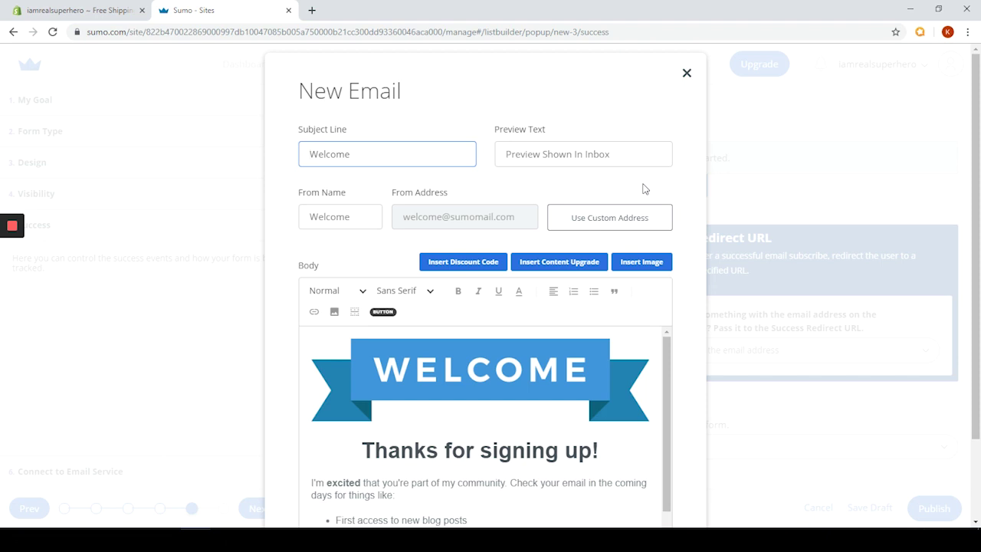
{"action": "scroll", "coordinate": [644, 189], "scroll_direction": "down", "scroll_amount": 2}
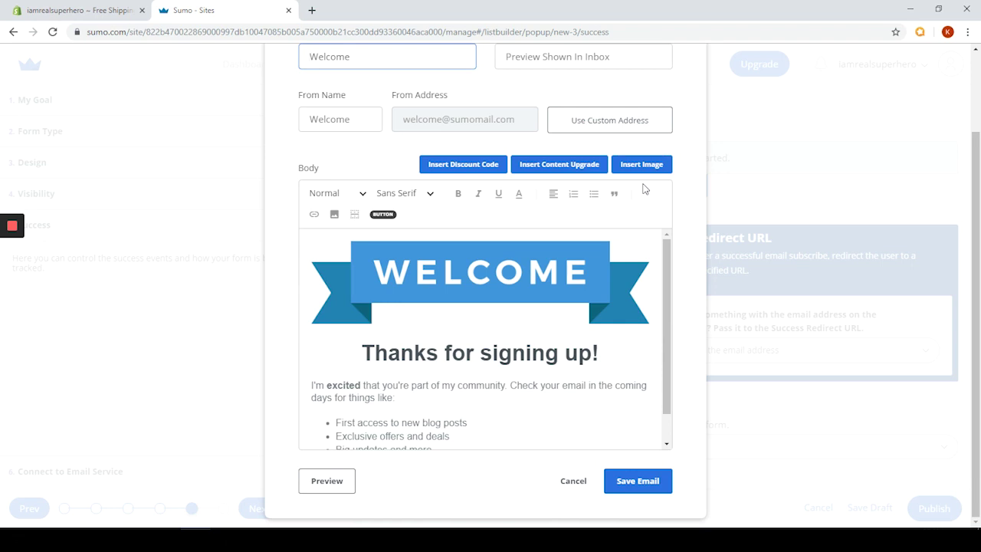
{"action": "scroll", "coordinate": [594, 294], "scroll_direction": "down", "scroll_amount": 1}
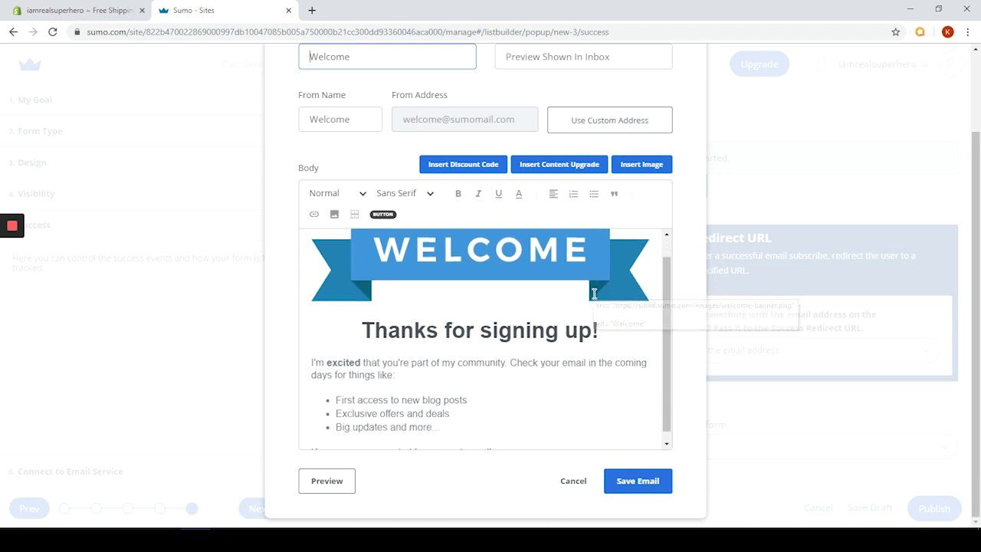
{"action": "scroll", "coordinate": [594, 294], "scroll_direction": "up", "scroll_amount": 1}
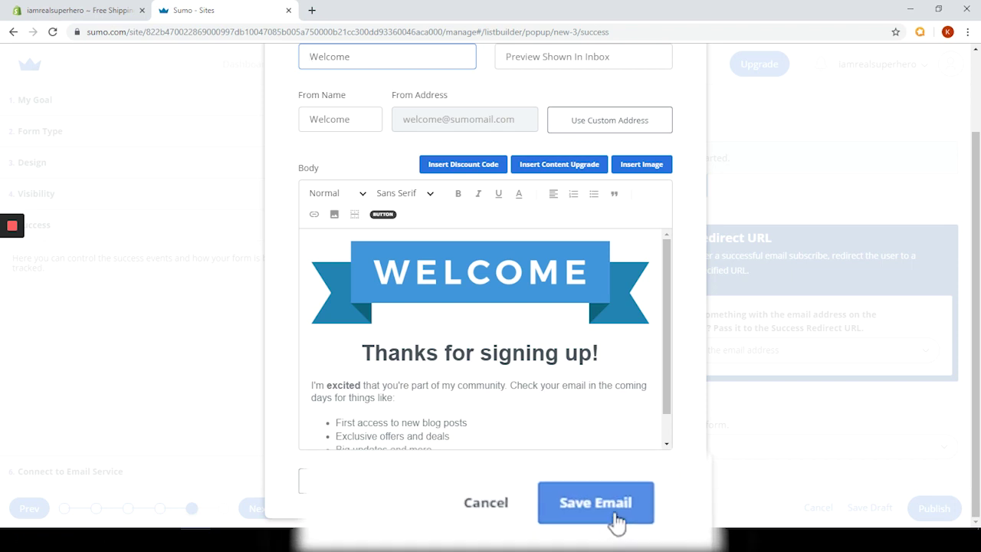
{"action": "left_click", "coordinate": [650, 492]}
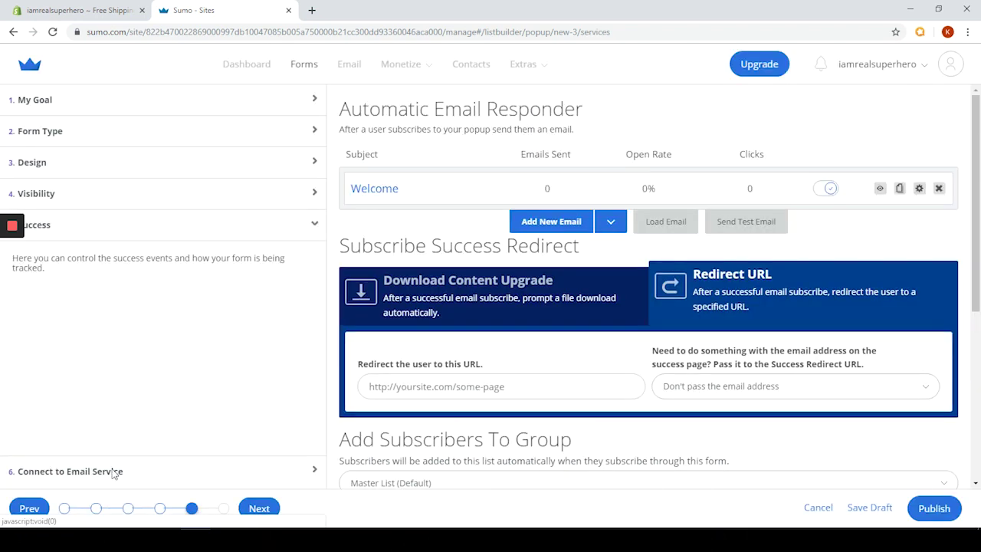
{"action": "left_click", "coordinate": [116, 472]}
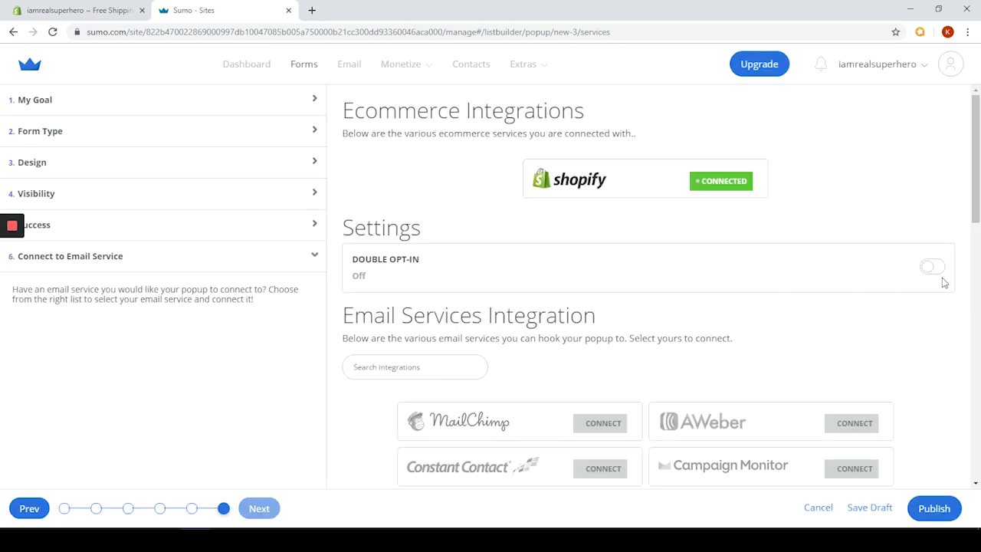
- Publish the 'Join Our Newsletter' form with Shopify as the email service, then open its Edit menu
{"action": "scroll", "coordinate": [948, 282], "scroll_direction": "down", "scroll_amount": 5}
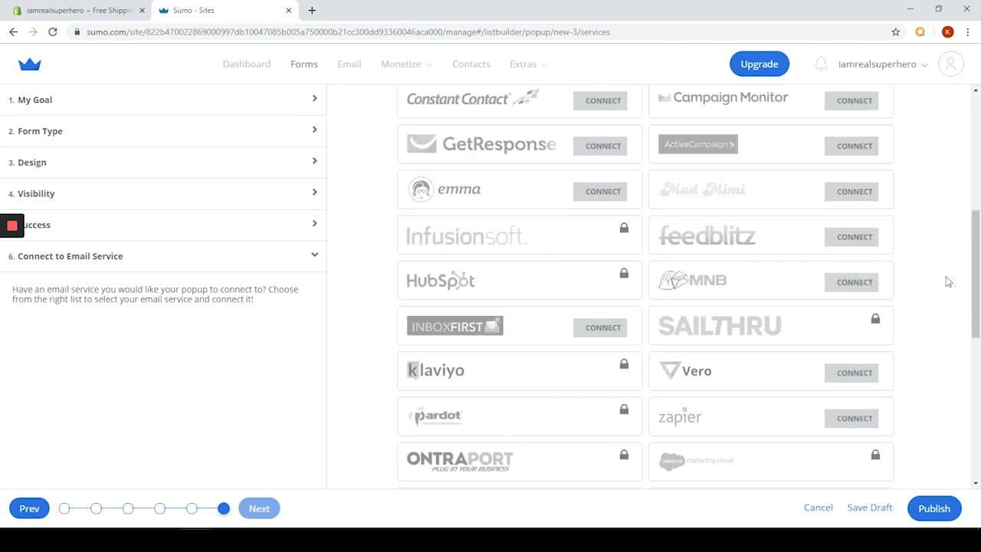
{"action": "scroll", "coordinate": [948, 282], "scroll_direction": "down", "scroll_amount": 2}
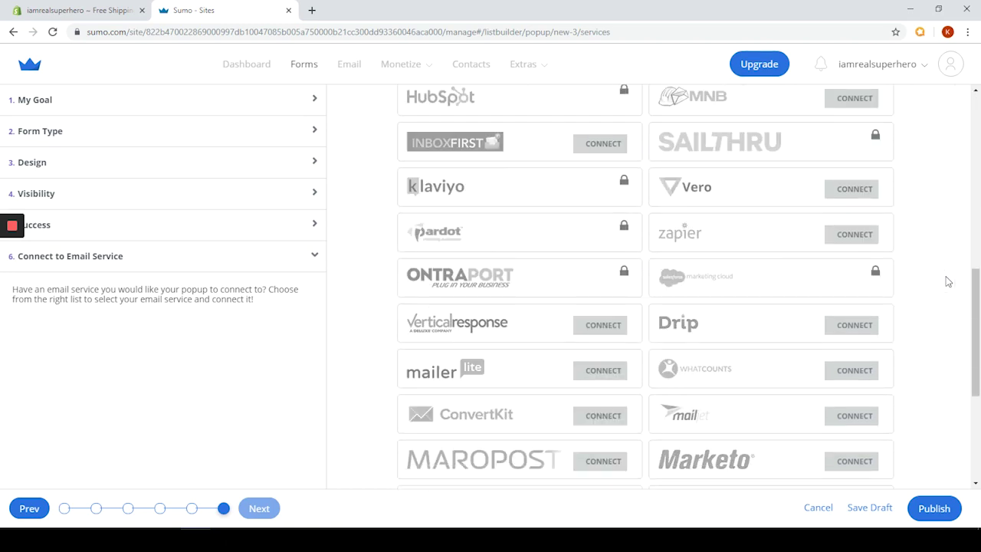
{"action": "scroll", "coordinate": [948, 282], "scroll_direction": "down", "scroll_amount": 2}
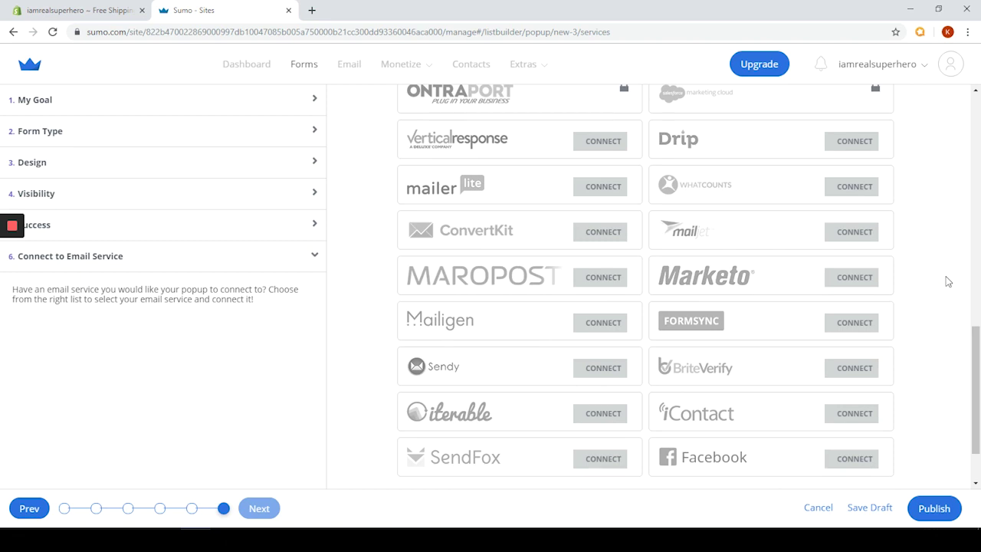
{"action": "scroll", "coordinate": [948, 282], "scroll_direction": "down", "scroll_amount": 1}
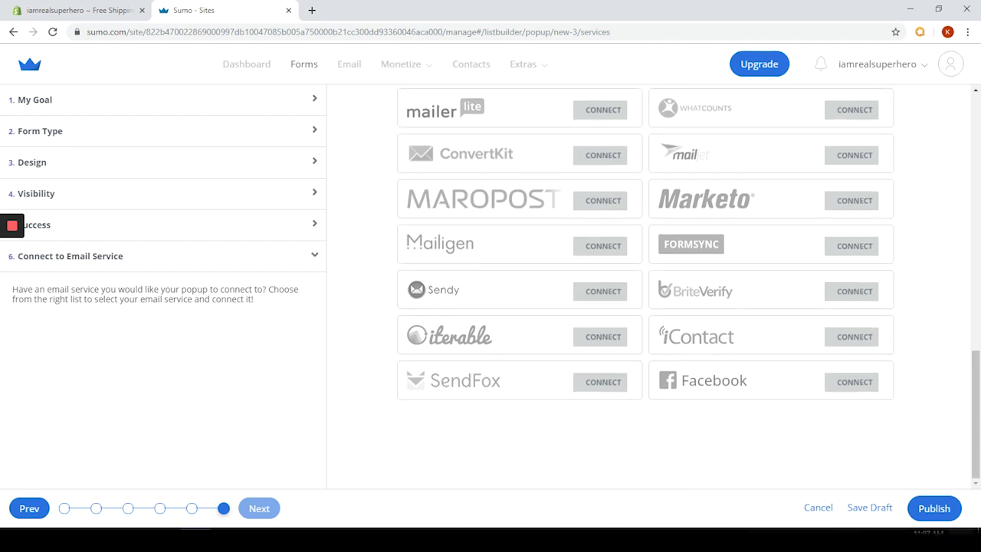
{"action": "left_click", "coordinate": [942, 515]}
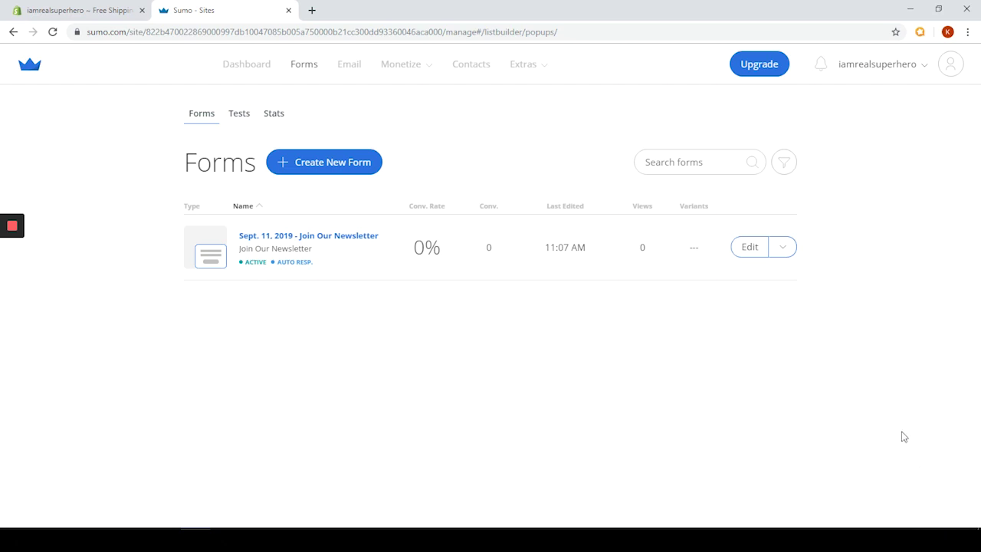
{"action": "left_click", "coordinate": [719, 63]}
{"action": "left_click", "coordinate": [749, 247]}
- Open the Tests list and confirm the 'Join Our Newsletter' scroll box shows on the storefront
{"action": "left_click", "coordinate": [245, 116]}
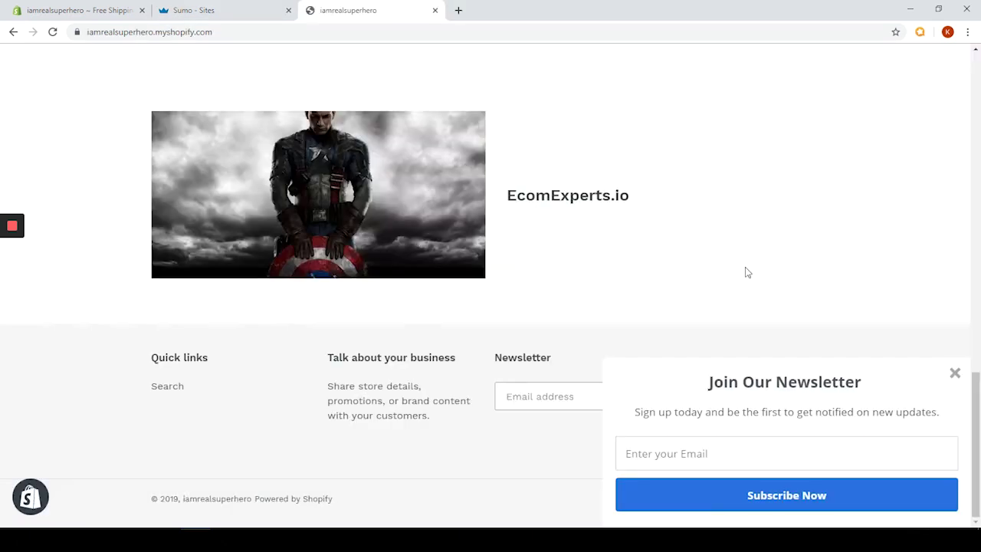
{"action": "scroll", "coordinate": [744, 272], "scroll_direction": "up", "scroll_amount": 3}
{"action": "left_click_drag", "start_coordinate": [764, 322], "coordinate": [695, 414]}
{"action": "left_click", "coordinate": [705, 416]}
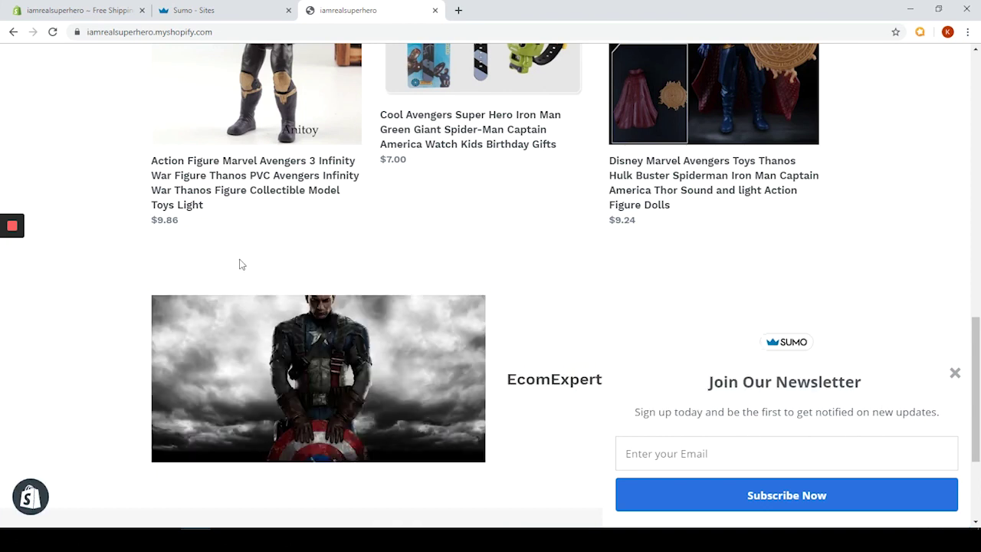
{"action": "mouse_move", "coordinate": [11, 230]}
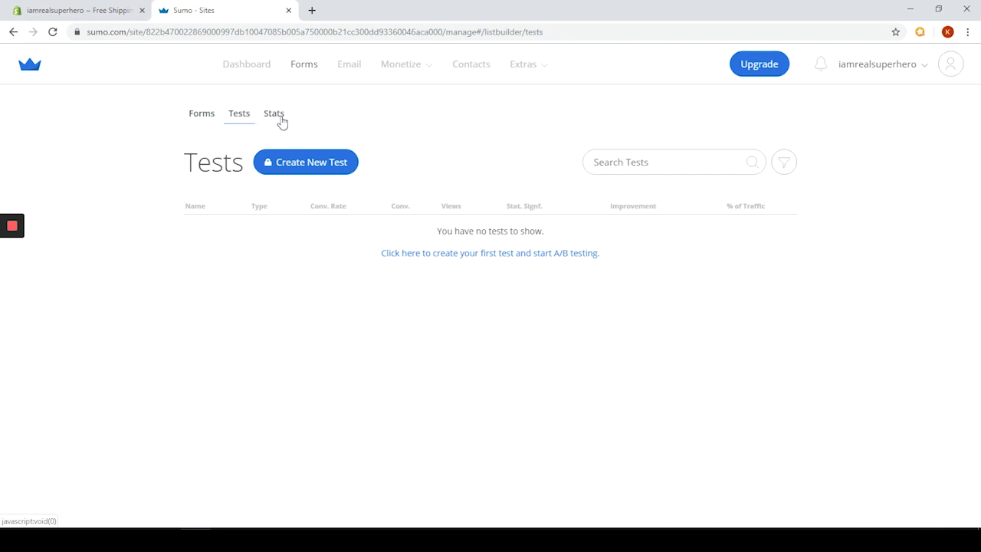
- Browse the Stats, Email and Automations pages, then scroll through the Dashboard overview
{"action": "left_click", "coordinate": [280, 119]}
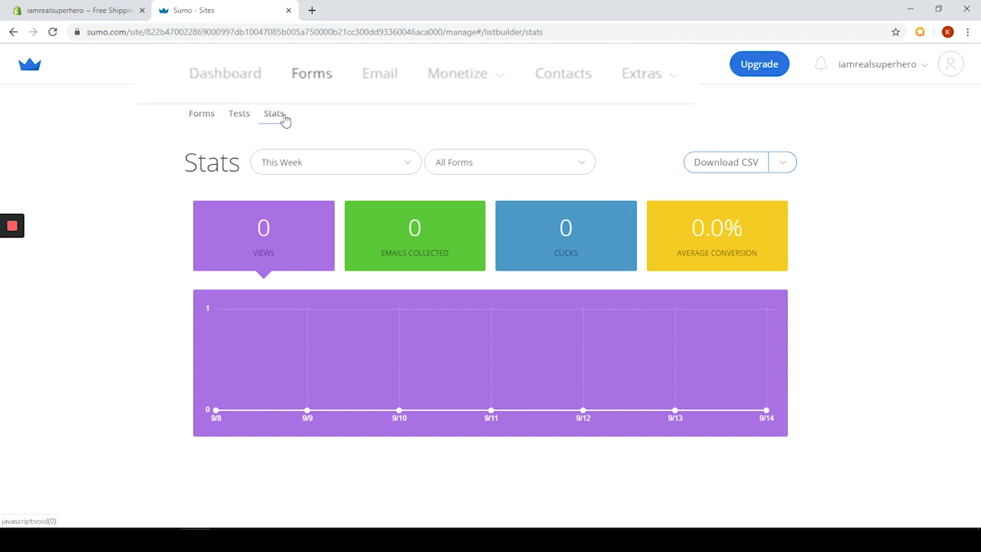
{"action": "left_click", "coordinate": [402, 98]}
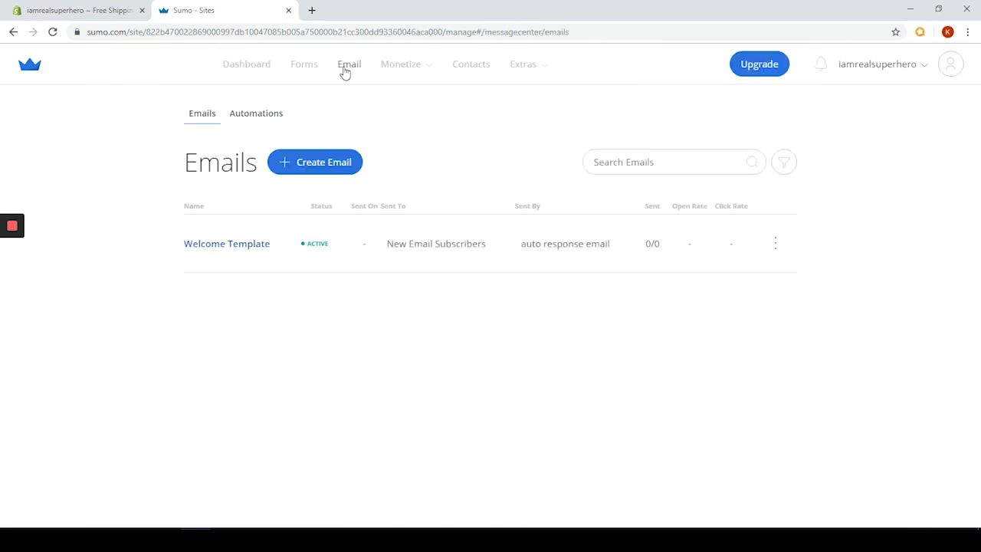
{"action": "left_click", "coordinate": [265, 119]}
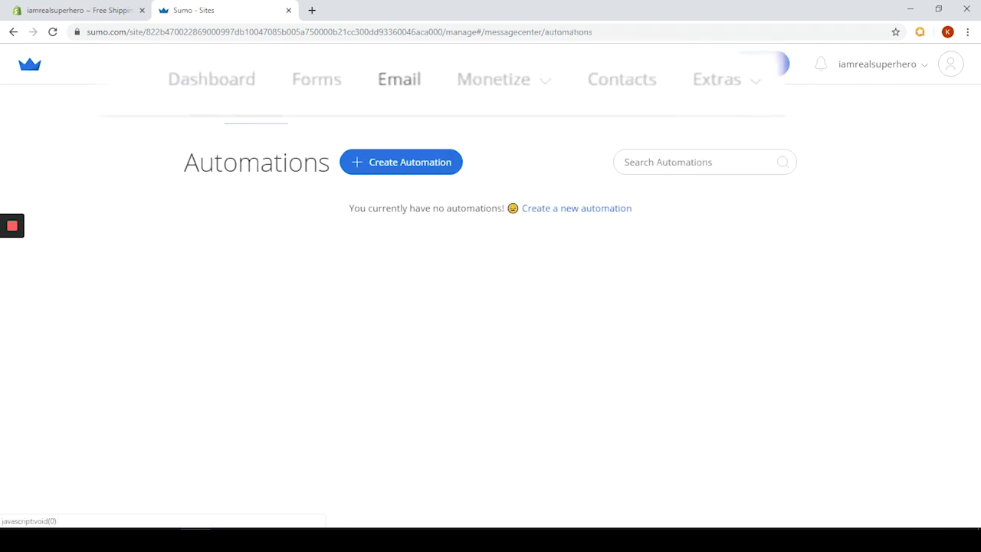
{"action": "left_click", "coordinate": [213, 92]}
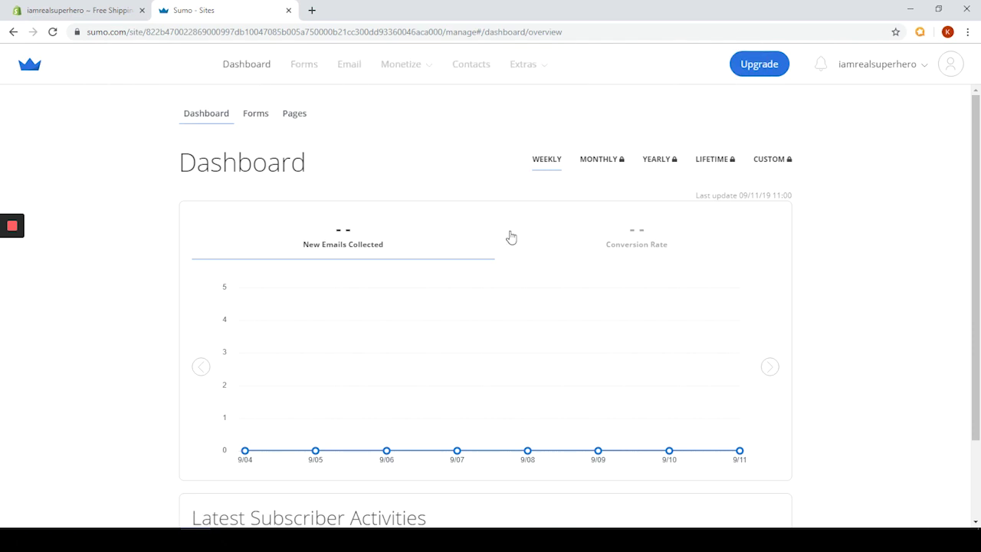
{"action": "scroll", "coordinate": [511, 237], "scroll_direction": "down", "scroll_amount": 2}
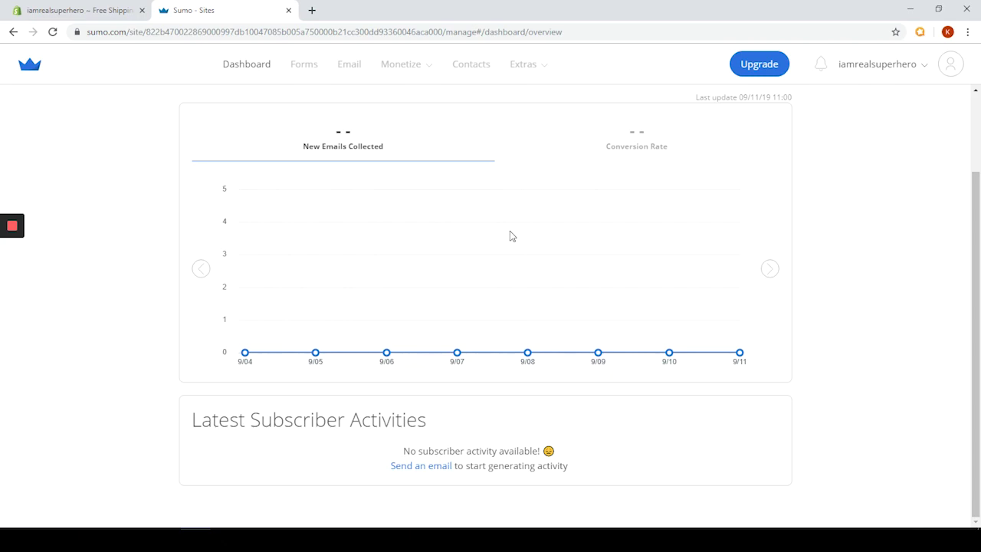
{"action": "scroll", "coordinate": [510, 236], "scroll_direction": "up", "scroll_amount": 2}
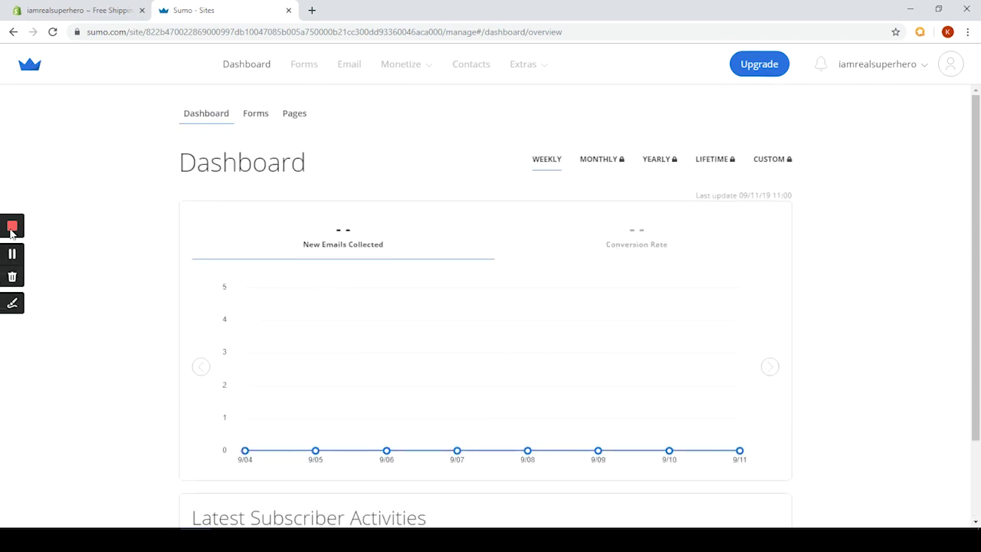